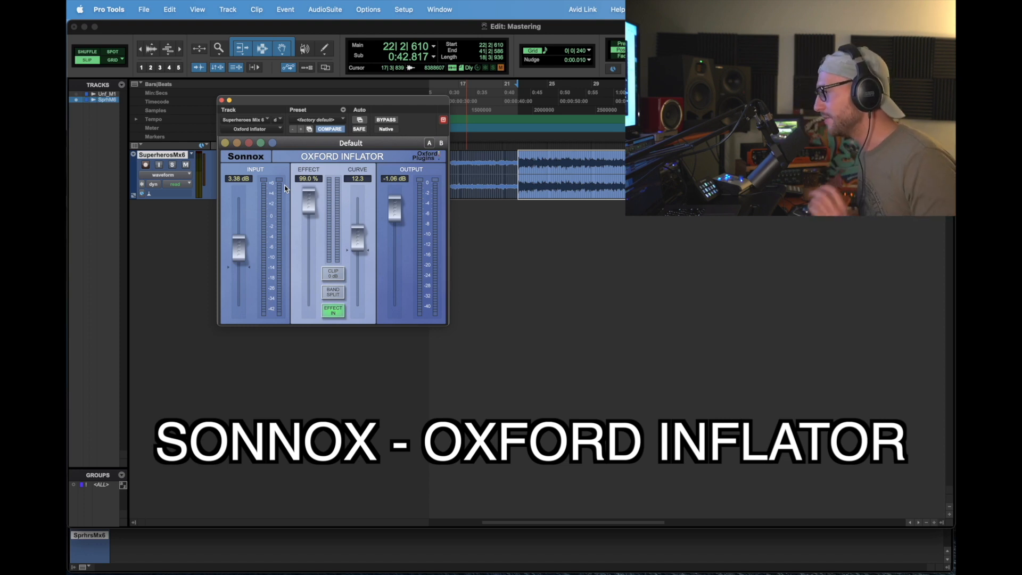
# Reset the Inflator faders to their defaults: Effect 0 %, Curve 0, Input 0.0 dB and Output 0.0 dB
pyautogui.moveTo(309, 205); pyautogui.dragTo(314, 223)
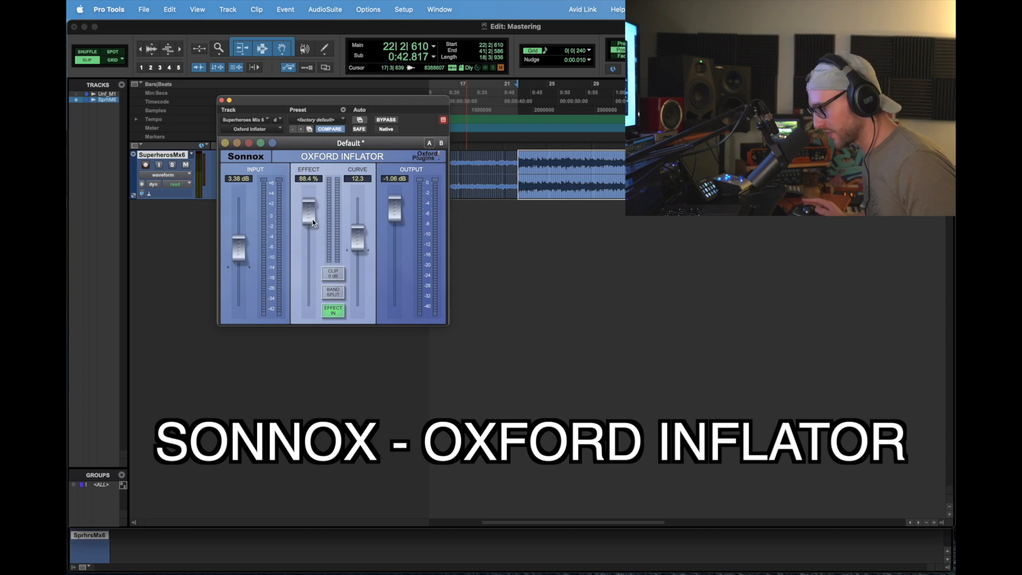
pyautogui.keyDown('alt'); pyautogui.click(313, 220); pyautogui.keyUp('alt')
pyautogui.keyDown('alt'); pyautogui.click(365, 239); pyautogui.keyUp('alt')
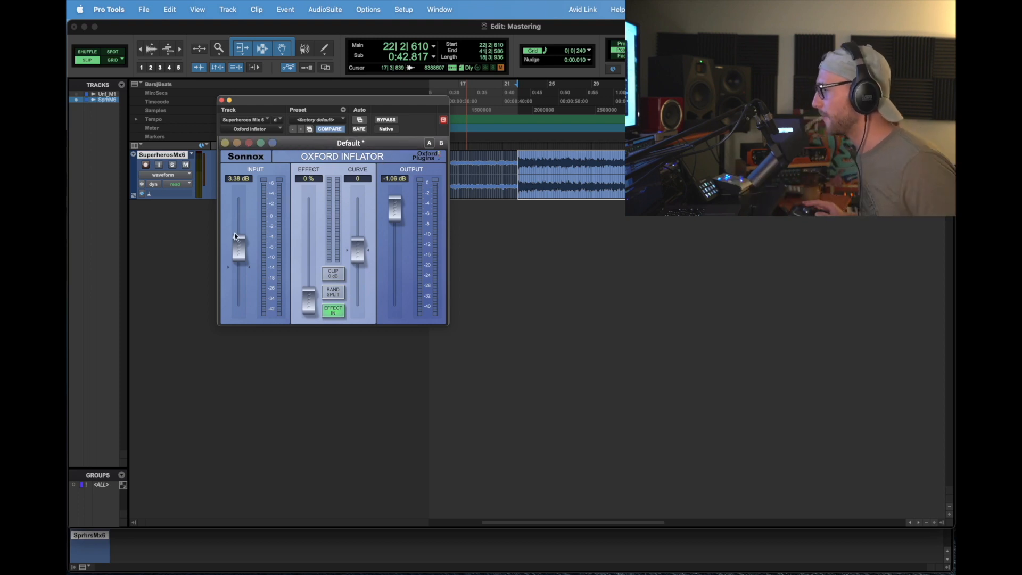
pyautogui.moveTo(235, 237); pyautogui.dragTo(239, 320)
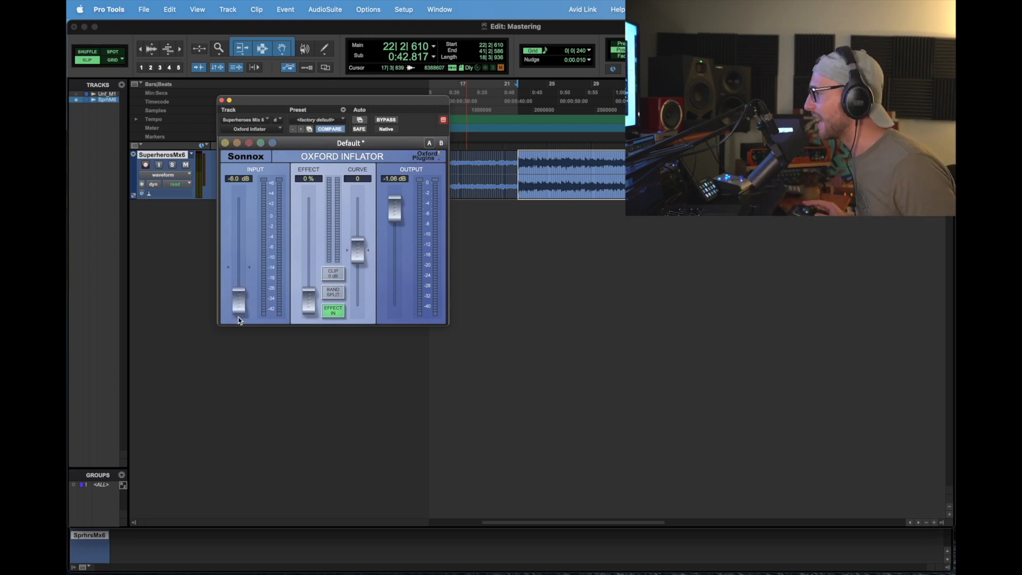
pyautogui.keyDown('alt'); pyautogui.click(239, 308); pyautogui.keyUp('alt')
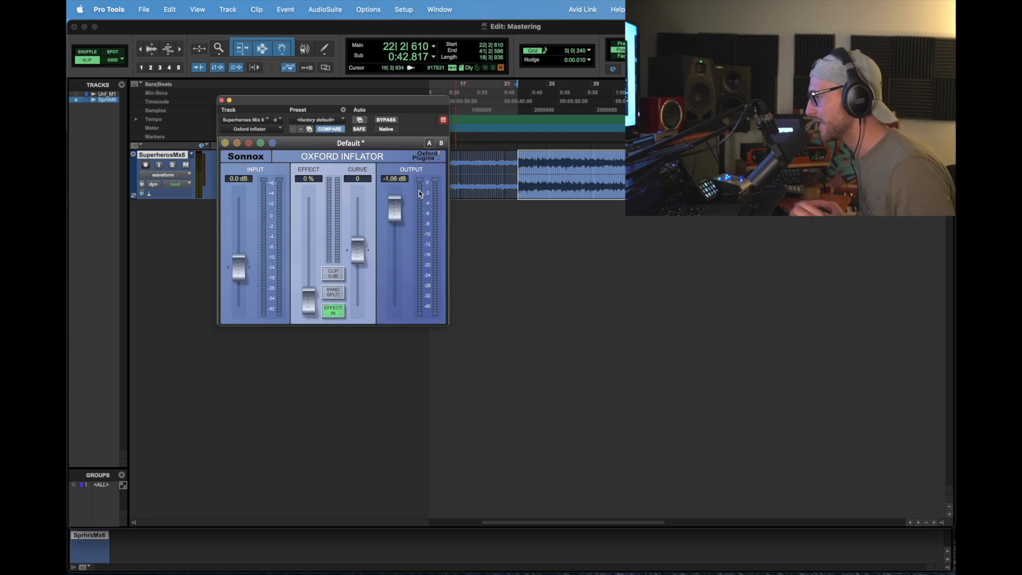
pyautogui.keyDown('alt'); pyautogui.click(394, 210); pyautogui.keyUp('alt')
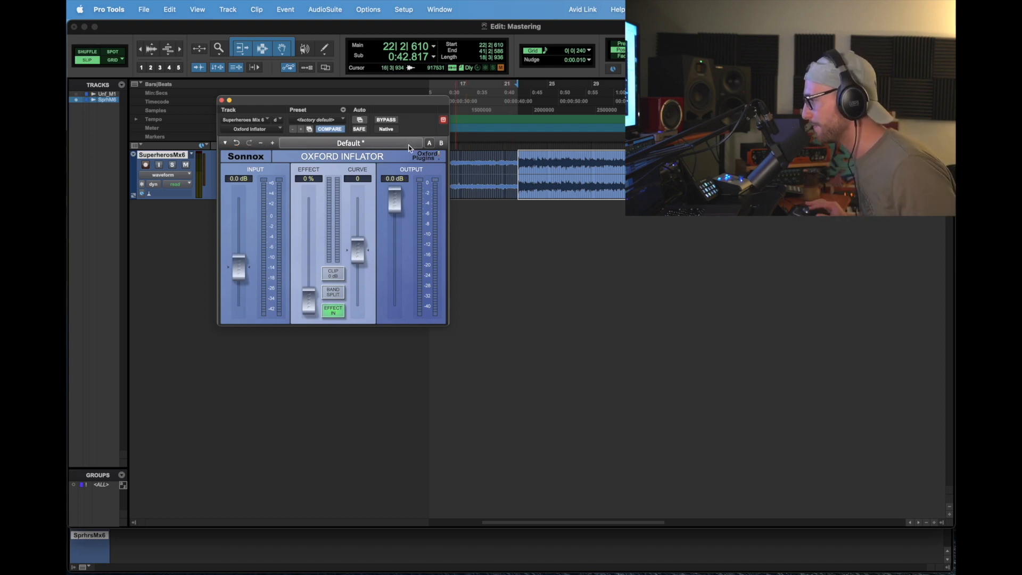
# Reload the Inflator's factory default preset and switch off its 0 dB clip option
pyautogui.click(309, 119)
pyautogui.click(310, 120)
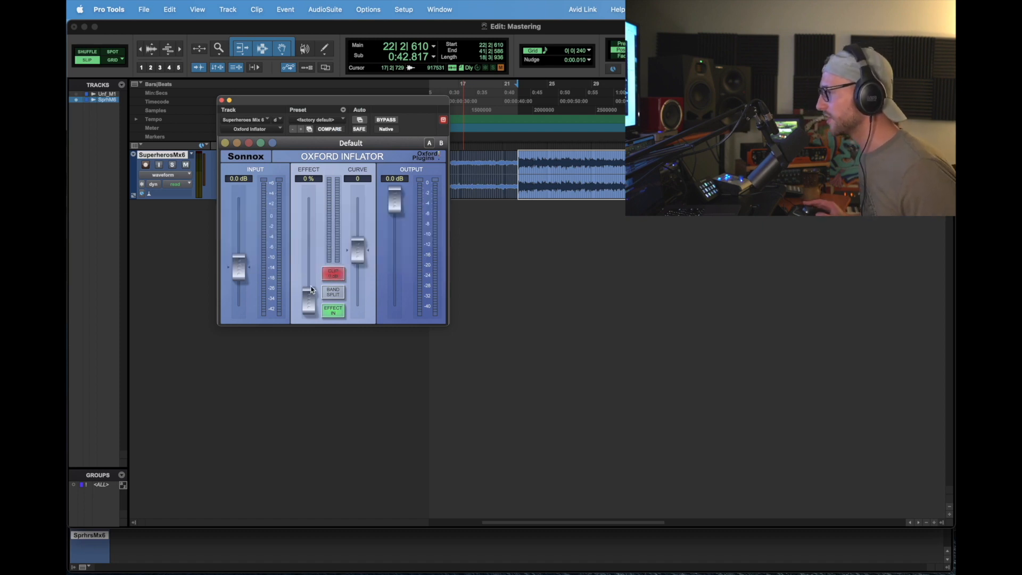
pyautogui.click(330, 281)
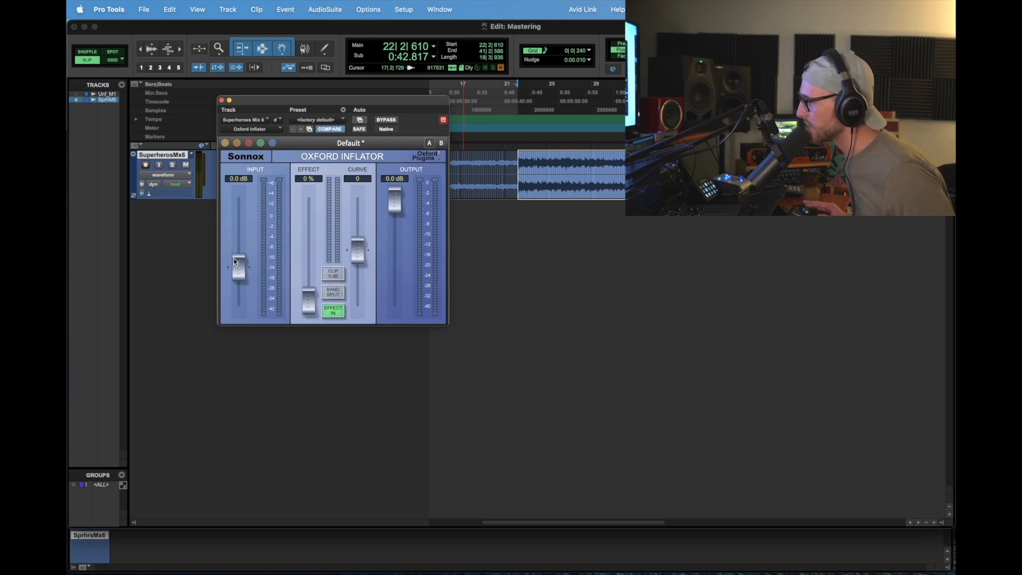
# Lower the Inflator's input level to about -1.26 dB and toggle the 0 dB clip option on and off
pyautogui.moveTo(238, 265)
pyautogui.mouseDown()
pyautogui.moveTo(240, 256)
pyautogui.moveTo(239, 274)
pyautogui.mouseUp()
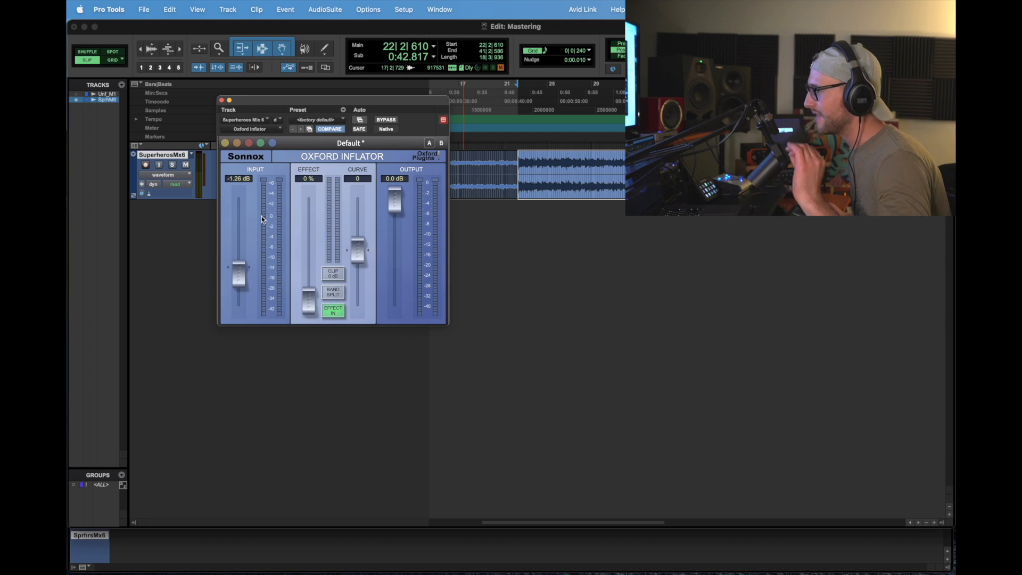
pyautogui.click(331, 280)
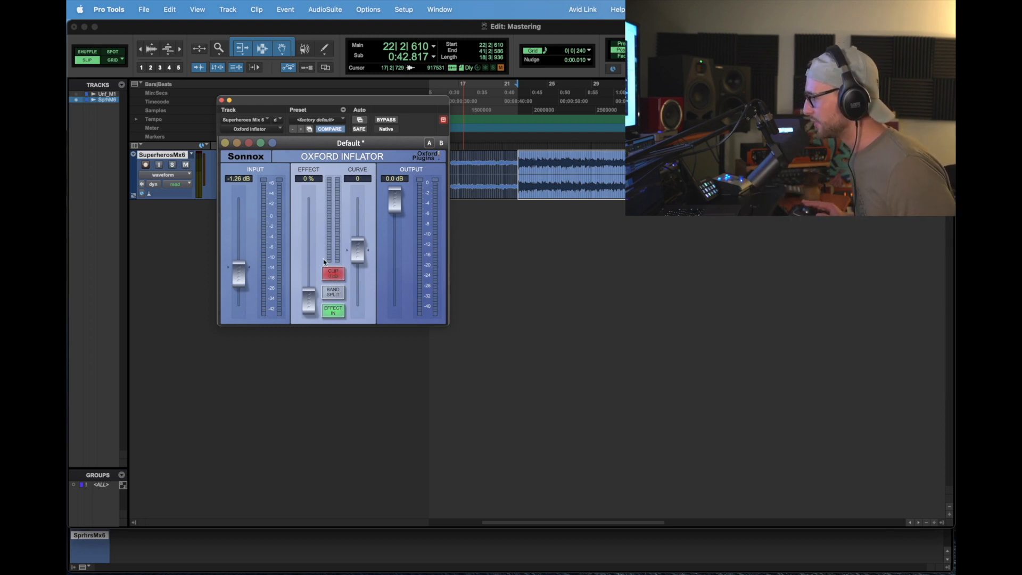
pyautogui.click(335, 273)
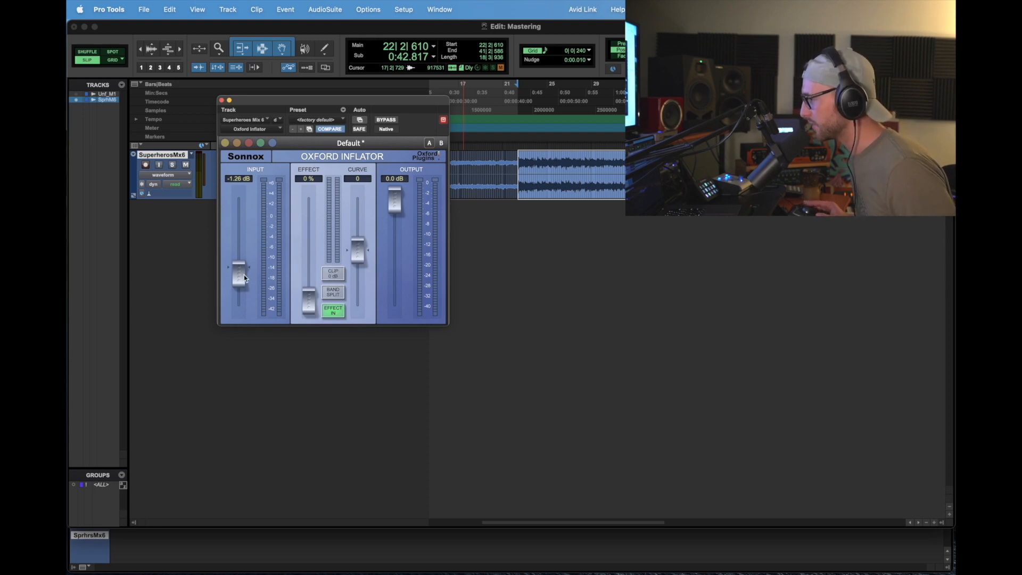
# Play the selected section repeatedly and adjust the Inflator's input level to about 3.36 dB
pyautogui.press('space')
pyautogui.moveTo(241, 276); pyautogui.dragTo(244, 235)
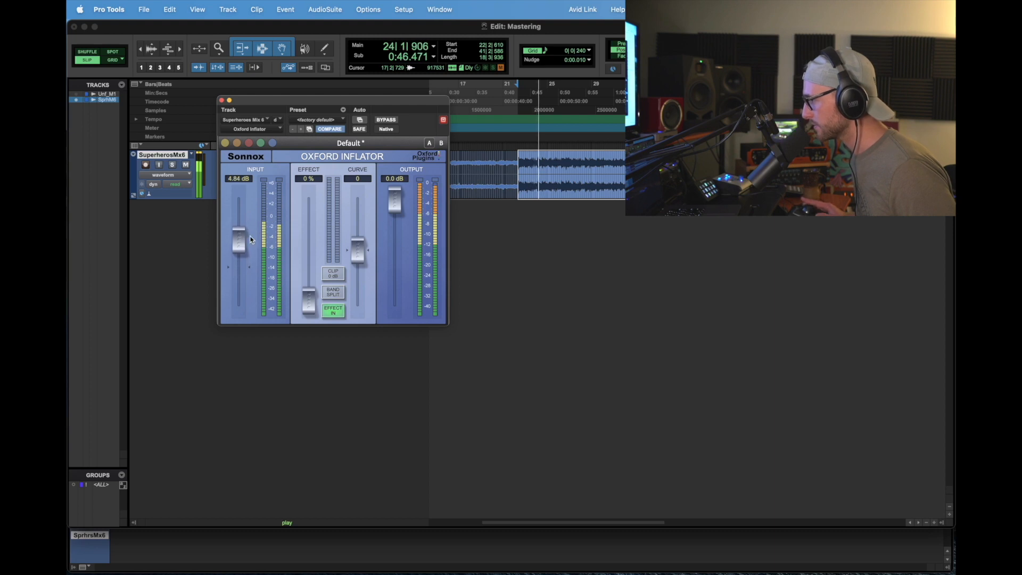
pyautogui.press('space')
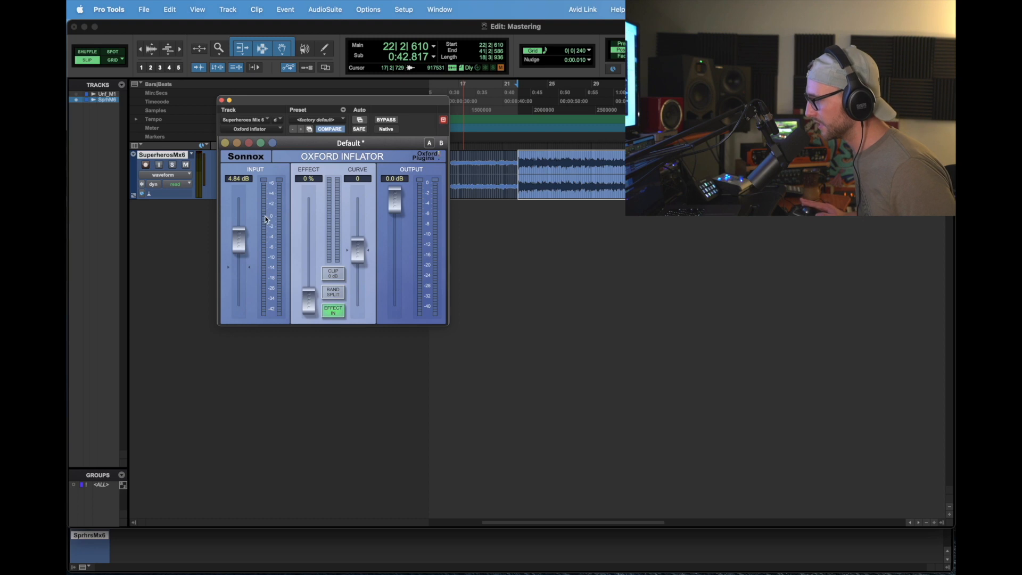
pyautogui.press('space')
pyautogui.moveTo(243, 241)
pyautogui.mouseDown()
pyautogui.moveTo(233, 243)
pyautogui.moveTo(245, 242)
pyautogui.mouseUp()
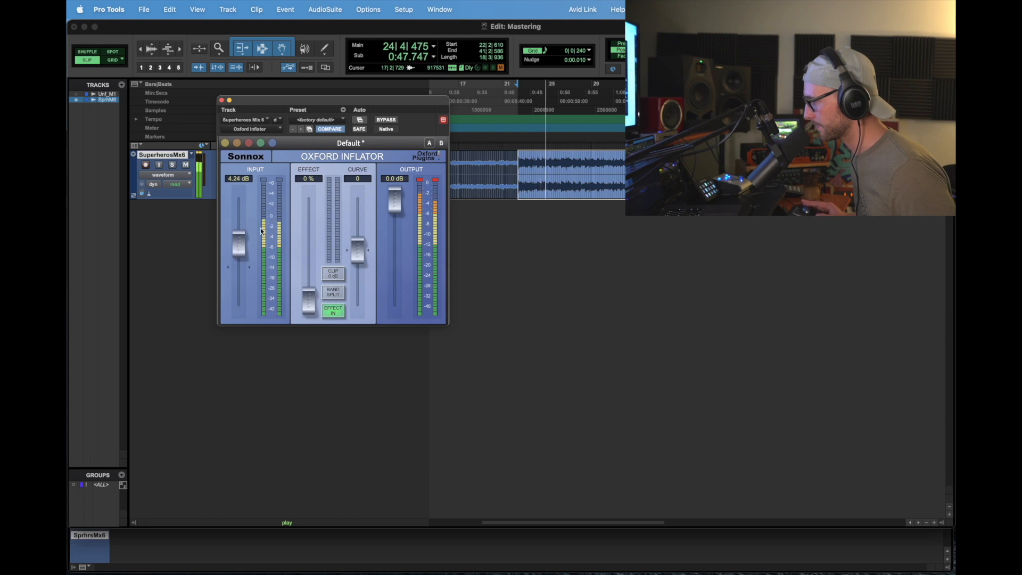
pyautogui.press('space')
pyautogui.press('space')
pyautogui.moveTo(244, 242); pyautogui.dragTo(241, 249)
pyautogui.press('space')
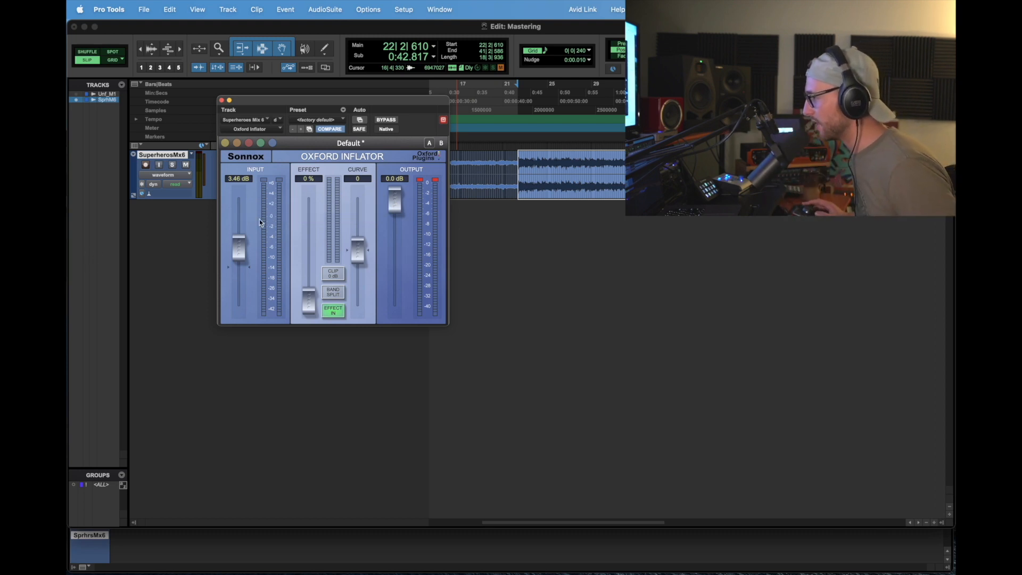
pyautogui.moveTo(242, 252); pyautogui.dragTo(242, 253)
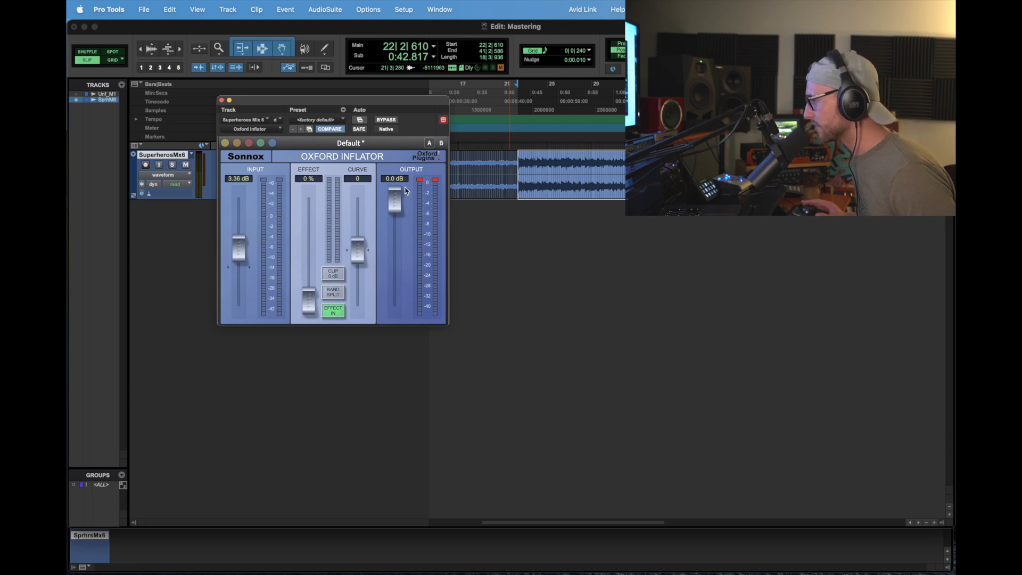
# Set the Inflator's output level to -1.0 dB and clear the output overload indicators
pyautogui.doubleClick(394, 199)
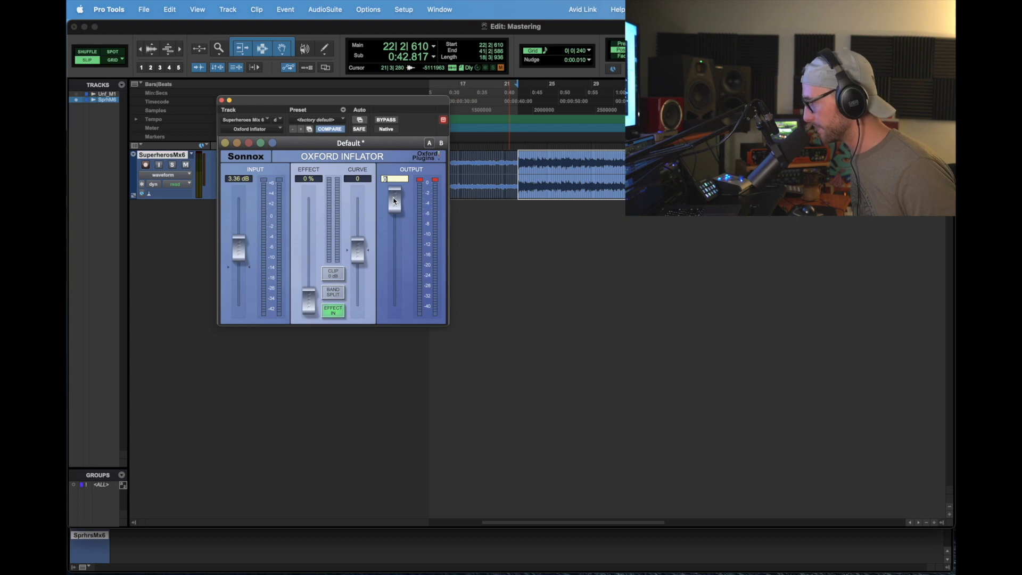
pyautogui.write('-1')
pyautogui.press('Return')
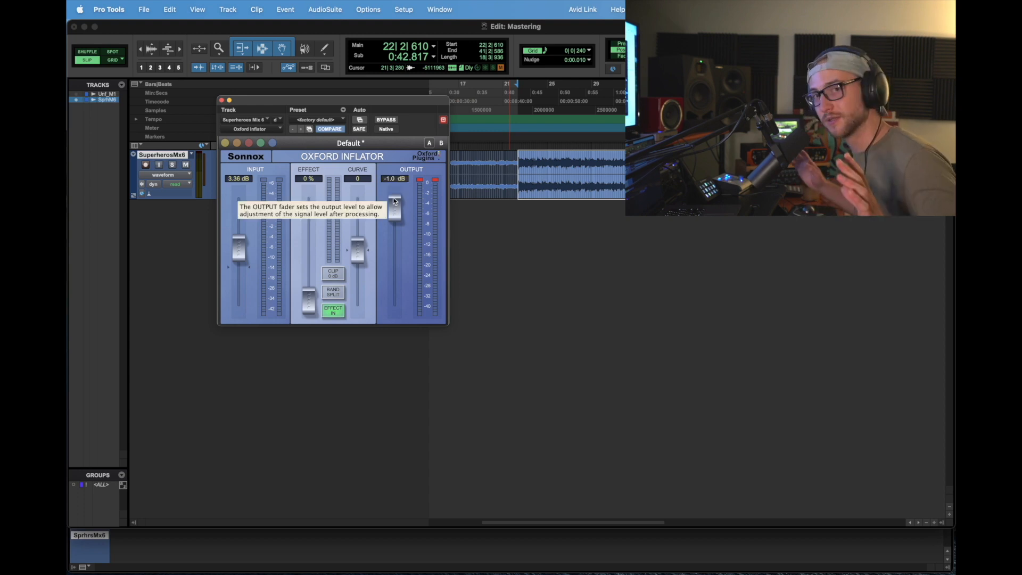
pyautogui.click(422, 188)
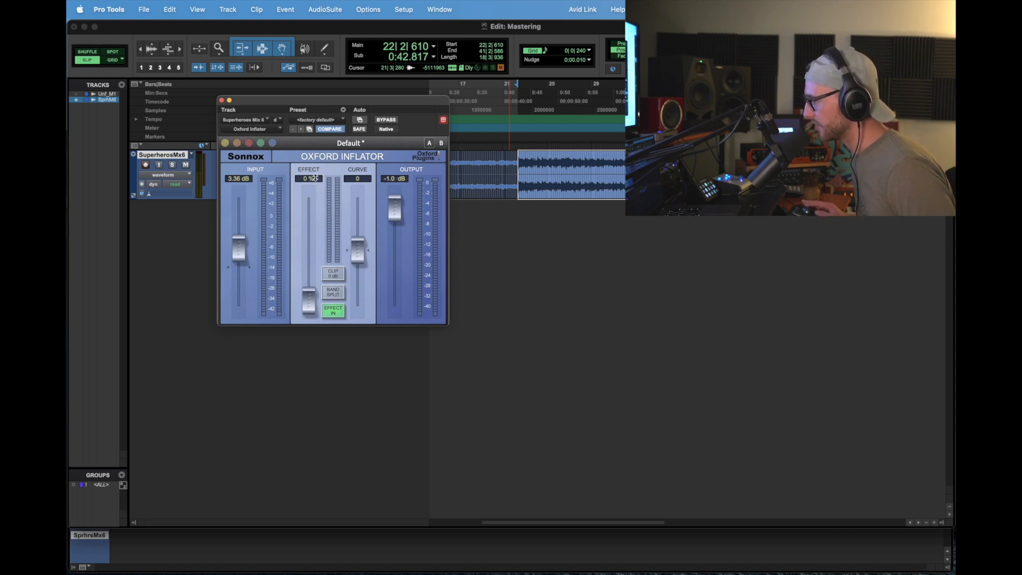
# Toggle the Inflator process out and back in, and sweep the Effect amount through its range back to 0 %
pyautogui.click(337, 314)
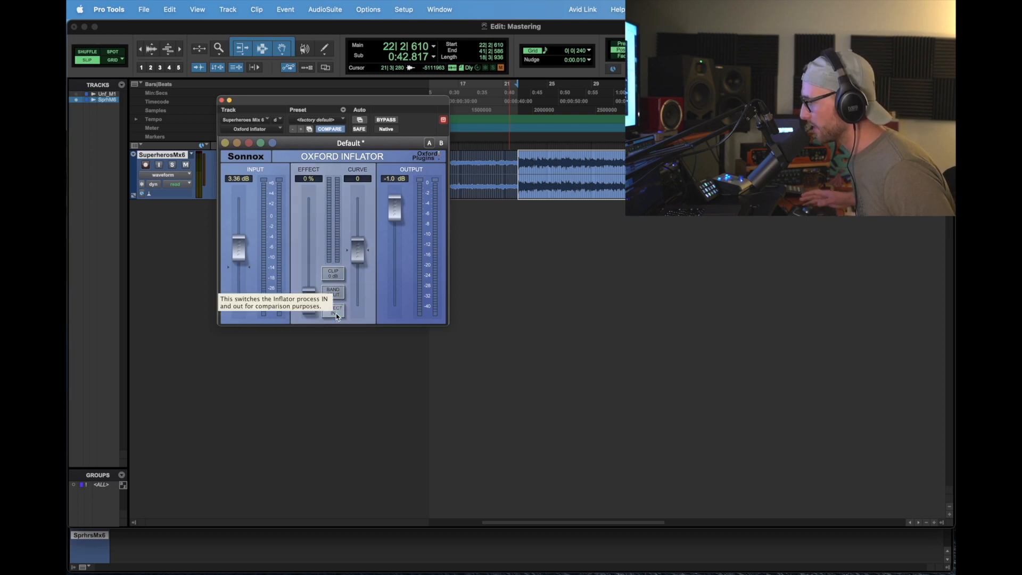
pyautogui.click(337, 313)
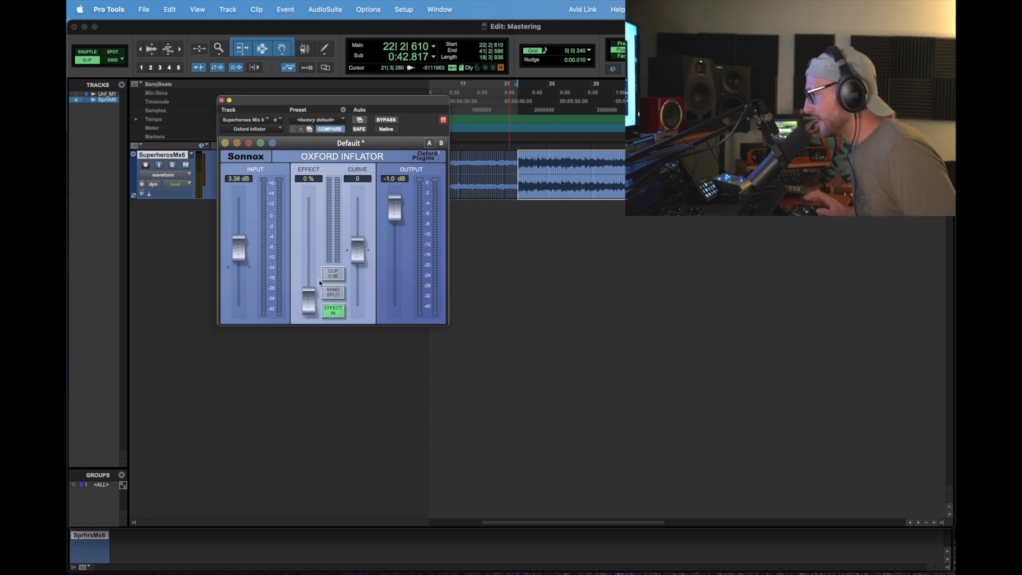
pyautogui.moveTo(312, 315); pyautogui.dragTo(311, 296)
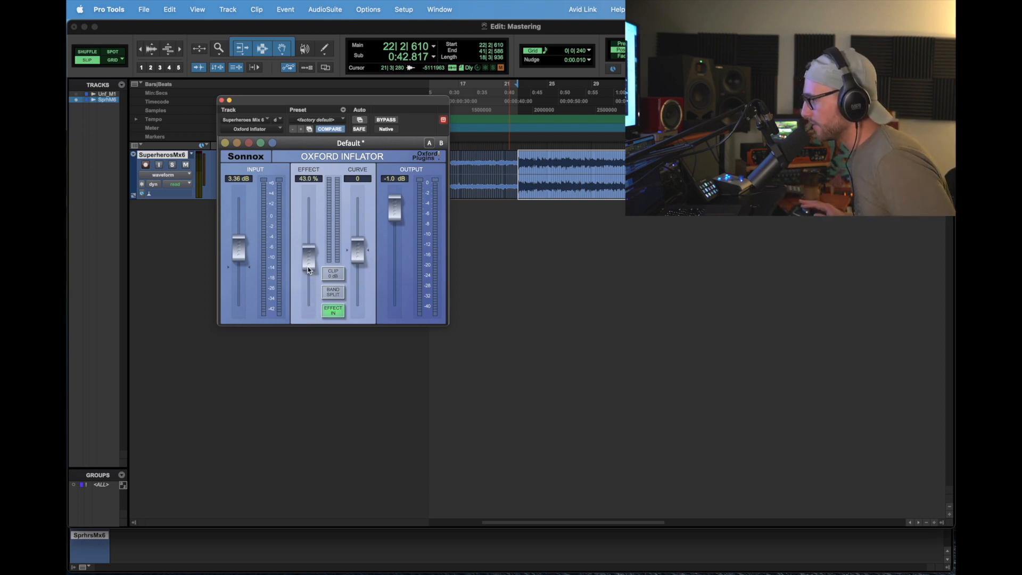
pyautogui.moveTo(309, 258); pyautogui.dragTo(310, 308)
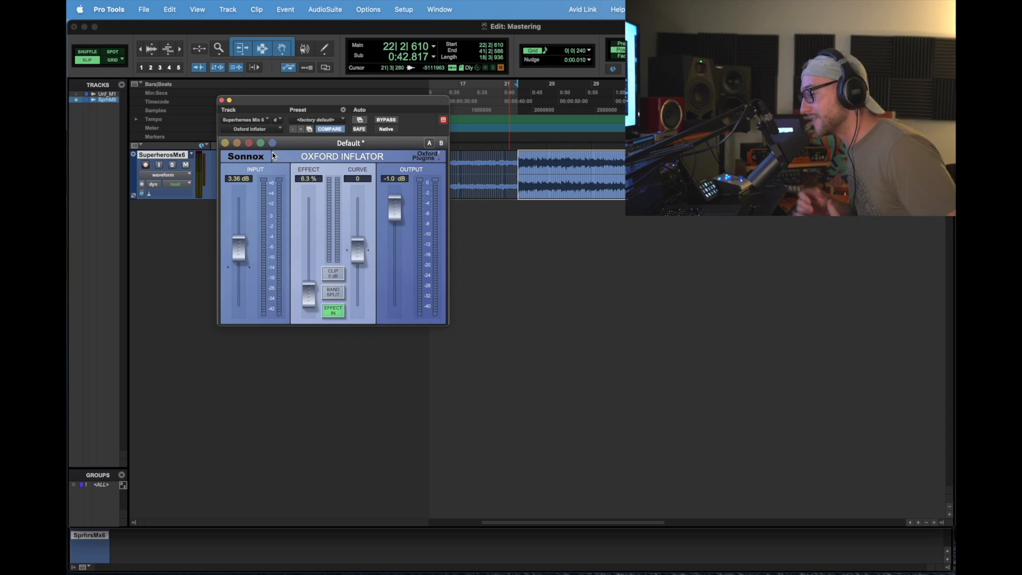
pyautogui.moveTo(310, 295); pyautogui.dragTo(316, 173)
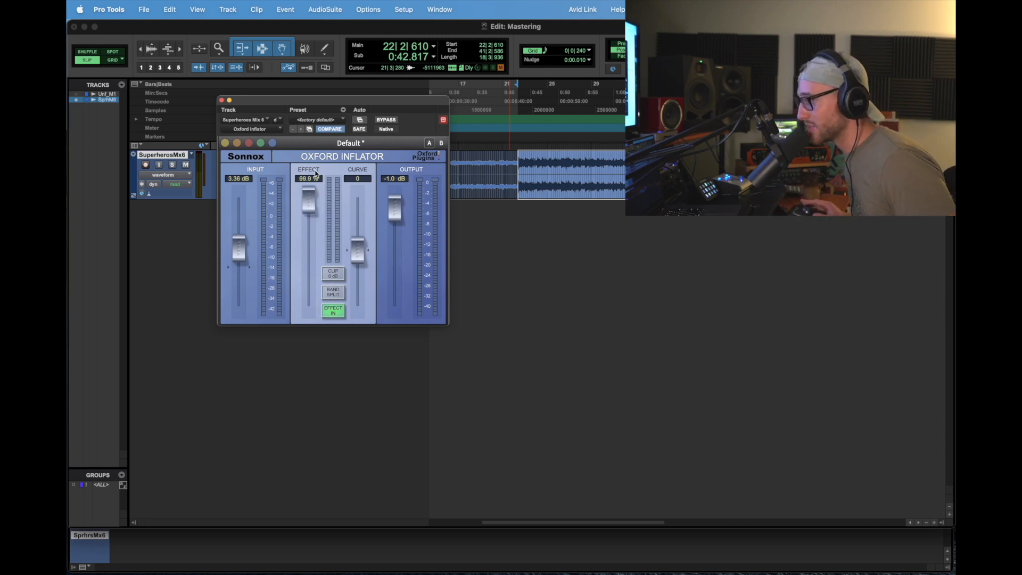
pyautogui.moveTo(318, 214); pyautogui.dragTo(316, 368)
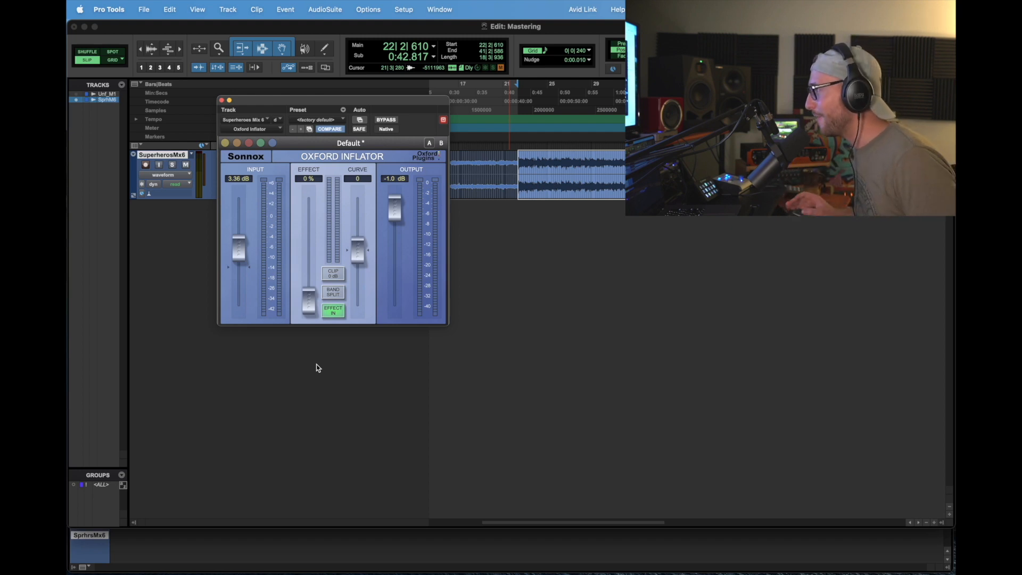
# Play the selected section with the Effect amount raised to 100 % and compare it with the plug-in bypassed
pyautogui.press('space')
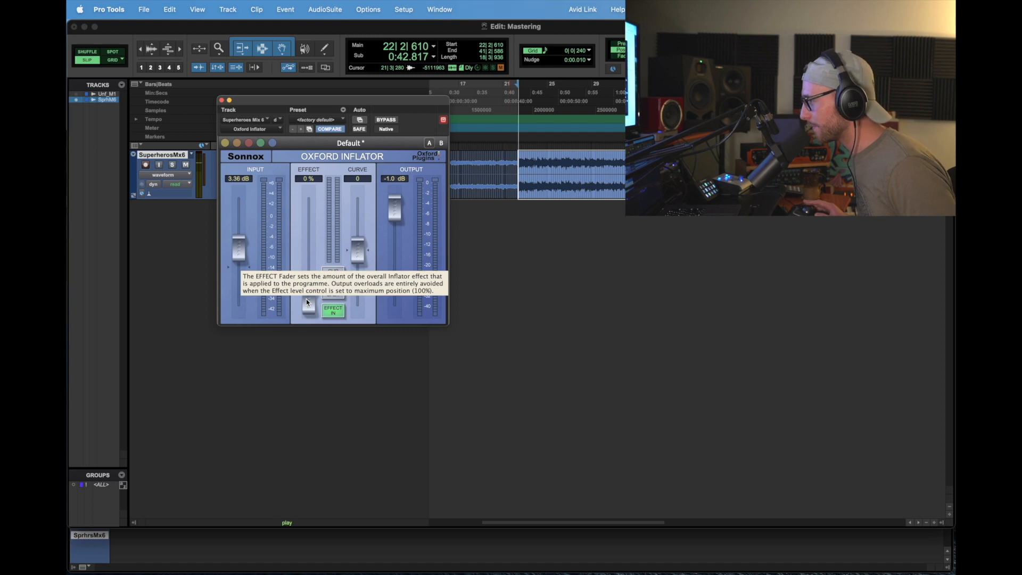
pyautogui.moveTo(307, 302); pyautogui.dragTo(307, 191)
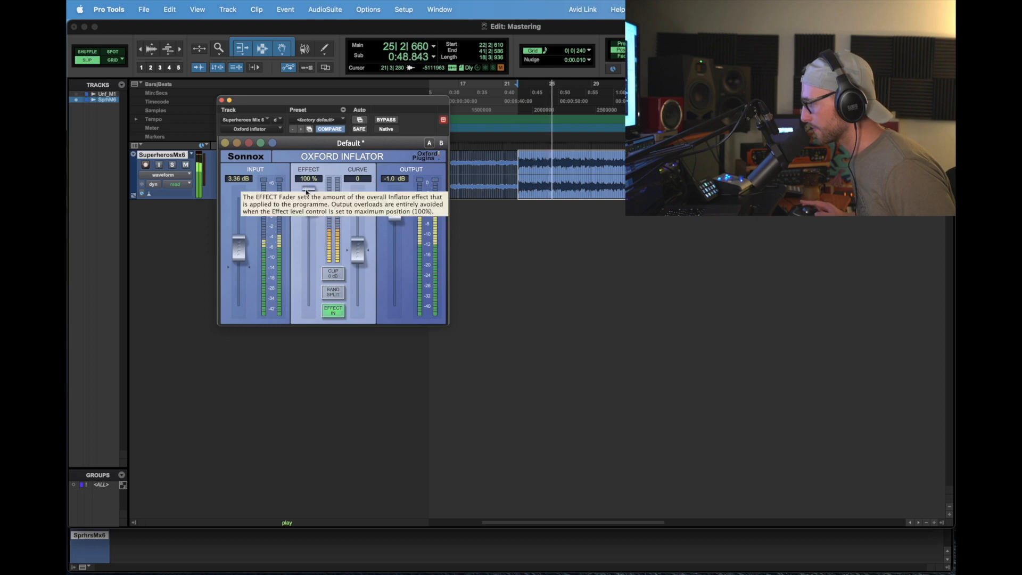
pyautogui.click(382, 121)
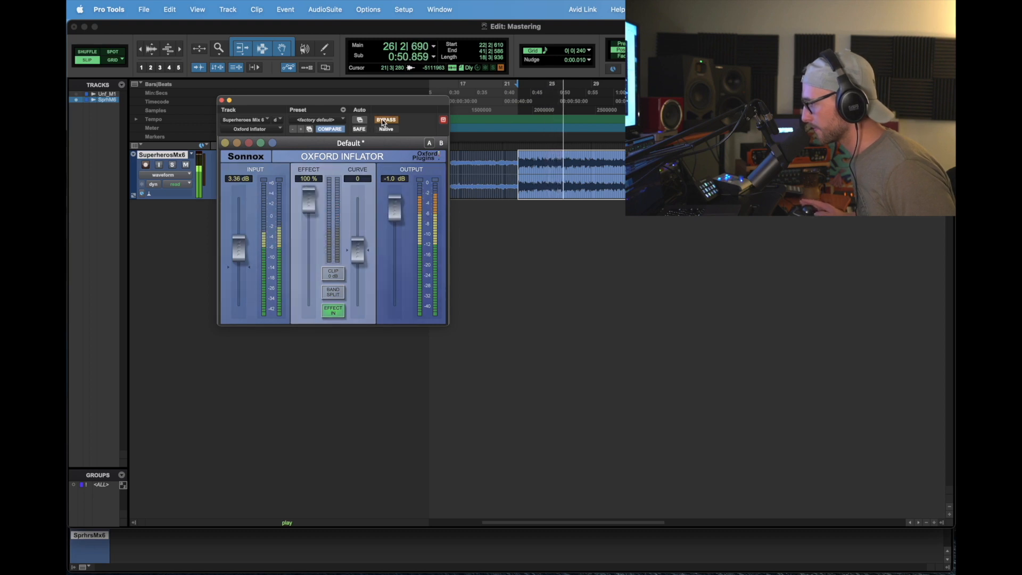
pyautogui.click(381, 121)
# Audition the selected section with the Effect amount at about 53.7 % and again at 100 %
pyautogui.moveTo(309, 202); pyautogui.dragTo(307, 254)
pyautogui.press('space')
pyautogui.press('space')
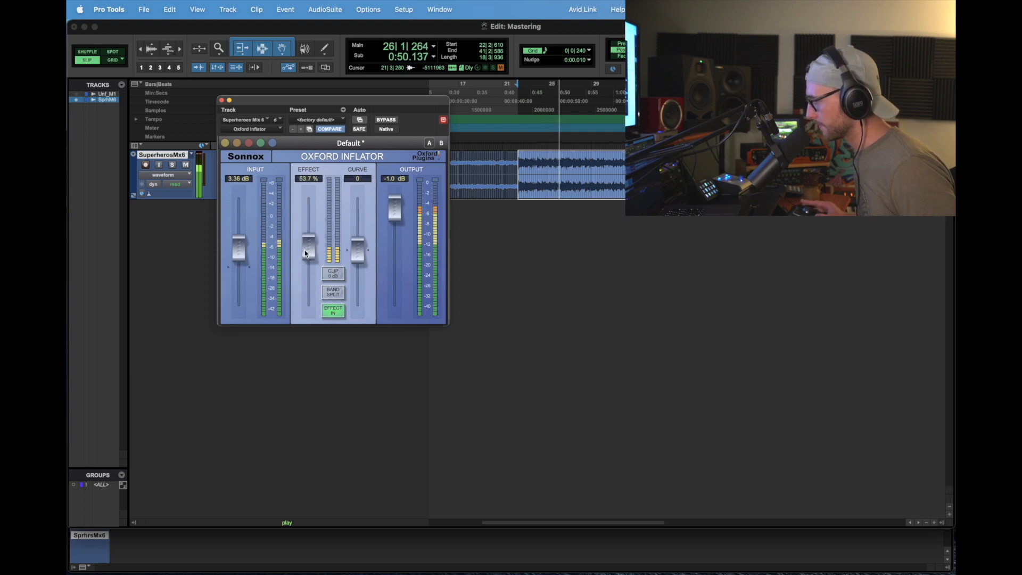
pyautogui.press('space')
pyautogui.moveTo(307, 253); pyautogui.dragTo(312, 189)
pyautogui.press('space')
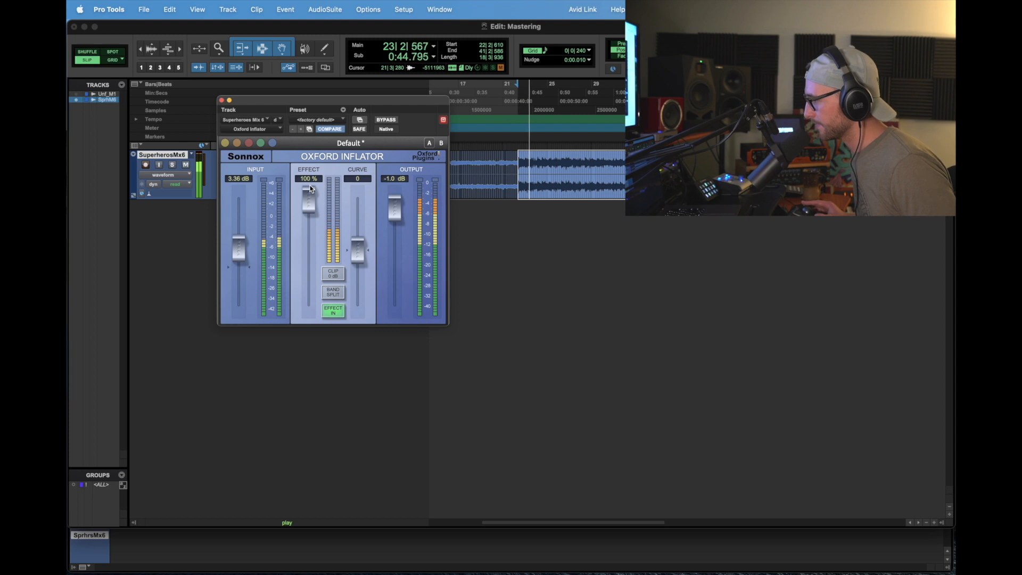
# Set the Inflator's Effect amount to about 57.4 % while listening to the selected section, and stop playback
pyautogui.press('space')
pyautogui.moveTo(311, 238)
pyautogui.mouseDown()
pyautogui.moveTo(303, 324)
pyautogui.moveTo(311, 247)
pyautogui.mouseUp()
pyautogui.press('space')
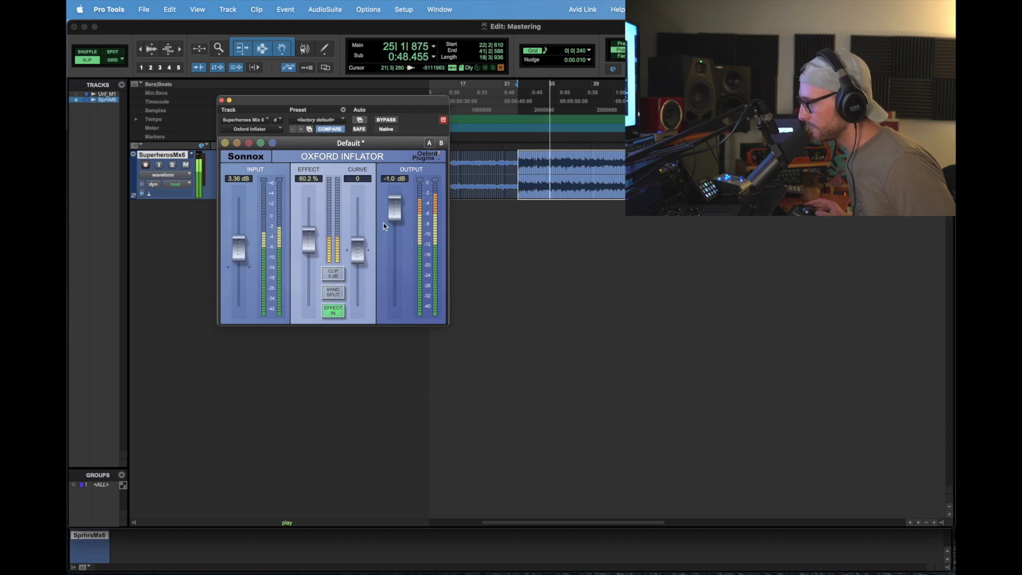
pyautogui.moveTo(306, 246); pyautogui.dragTo(307, 249)
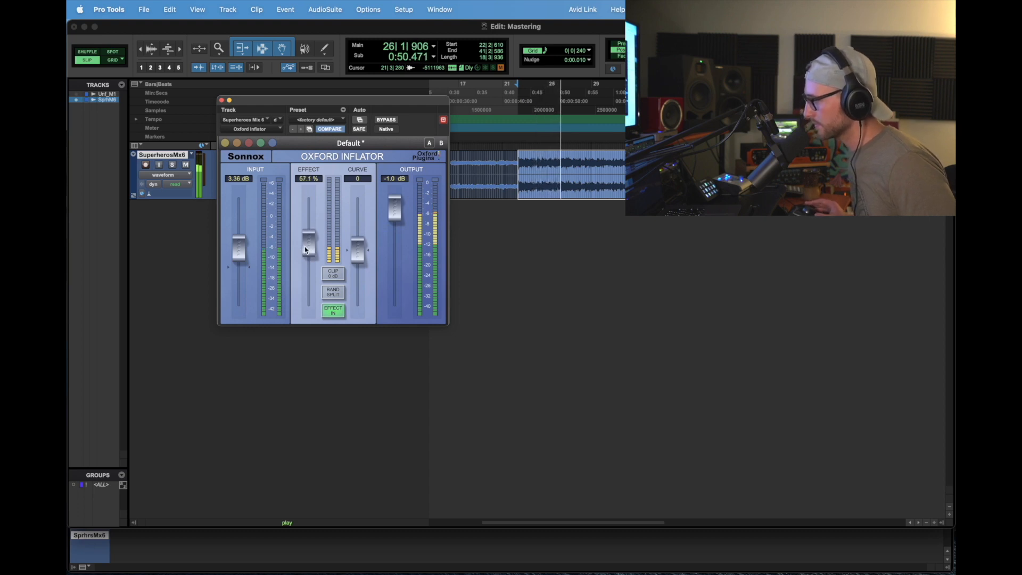
pyautogui.press('space')
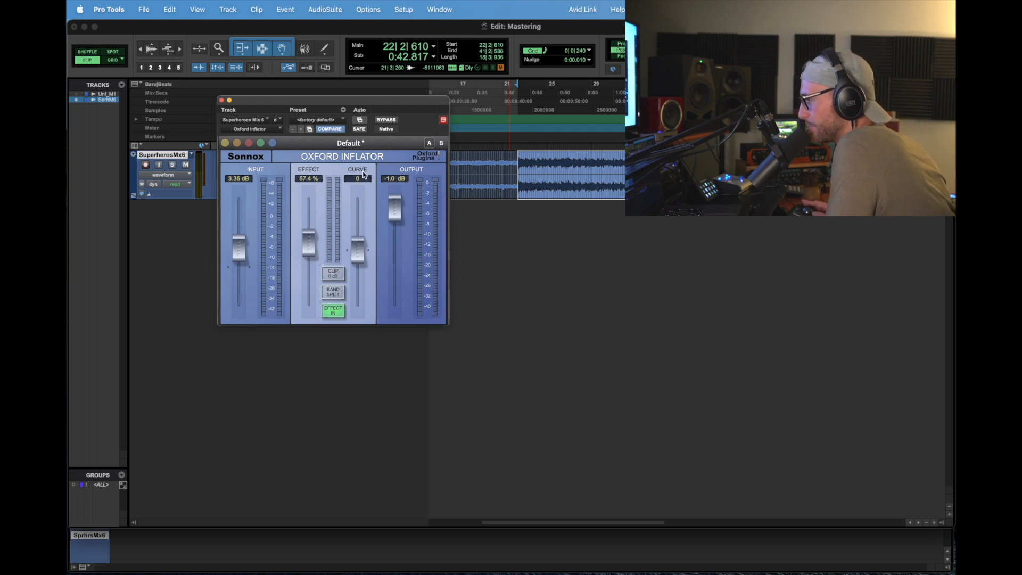
# Play the selected section while lowering the Inflator's Curve to -50
pyautogui.moveTo(357, 253)
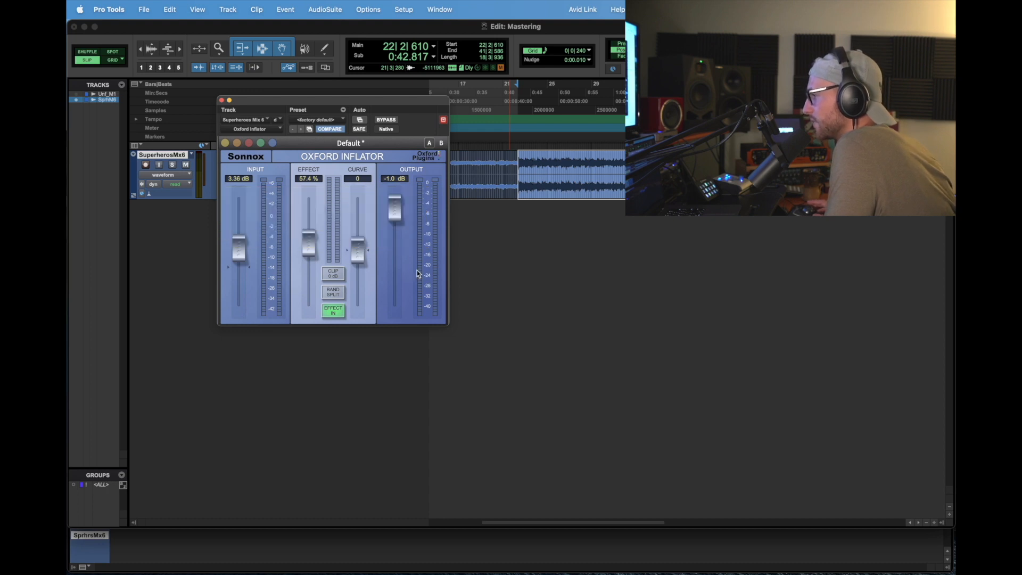
pyautogui.moveTo(360, 255)
pyautogui.mouseDown()
pyautogui.moveTo(362, 209)
pyautogui.moveTo(360, 282)
pyautogui.moveTo(362, 260)
pyautogui.mouseUp()
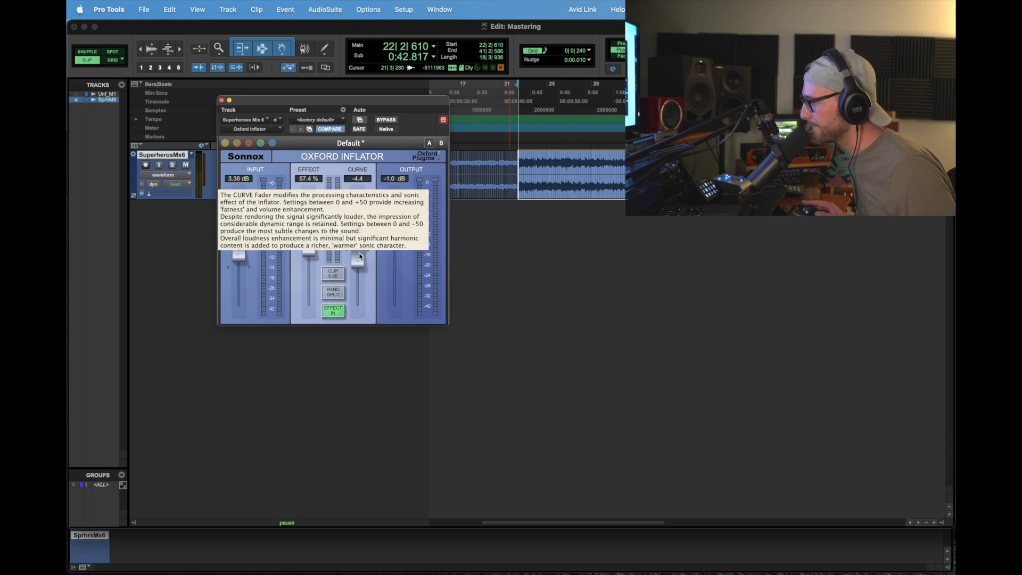
pyautogui.press('space')
pyautogui.moveTo(360, 256); pyautogui.dragTo(369, 347)
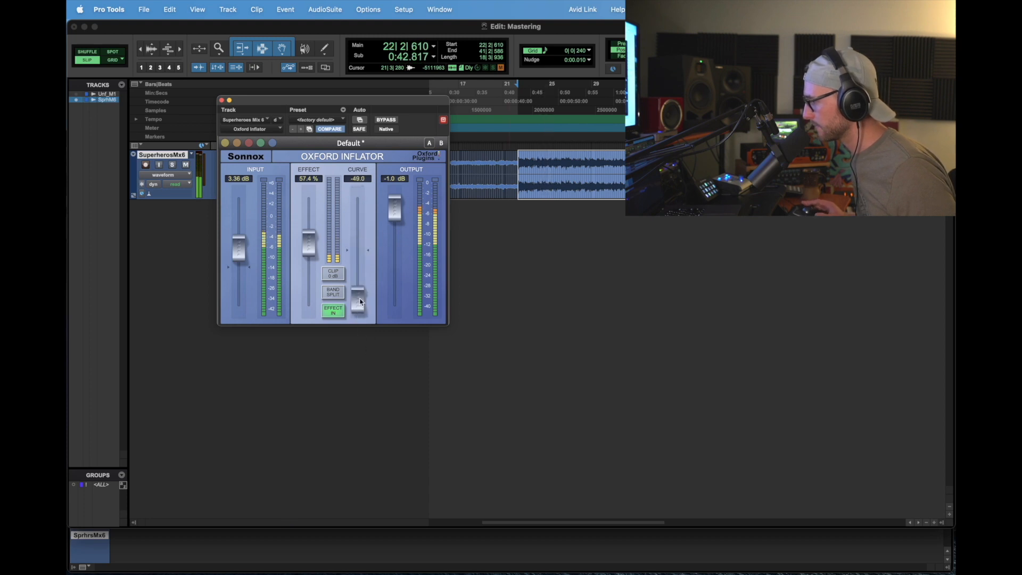
pyautogui.moveTo(360, 301); pyautogui.dragTo(365, 303)
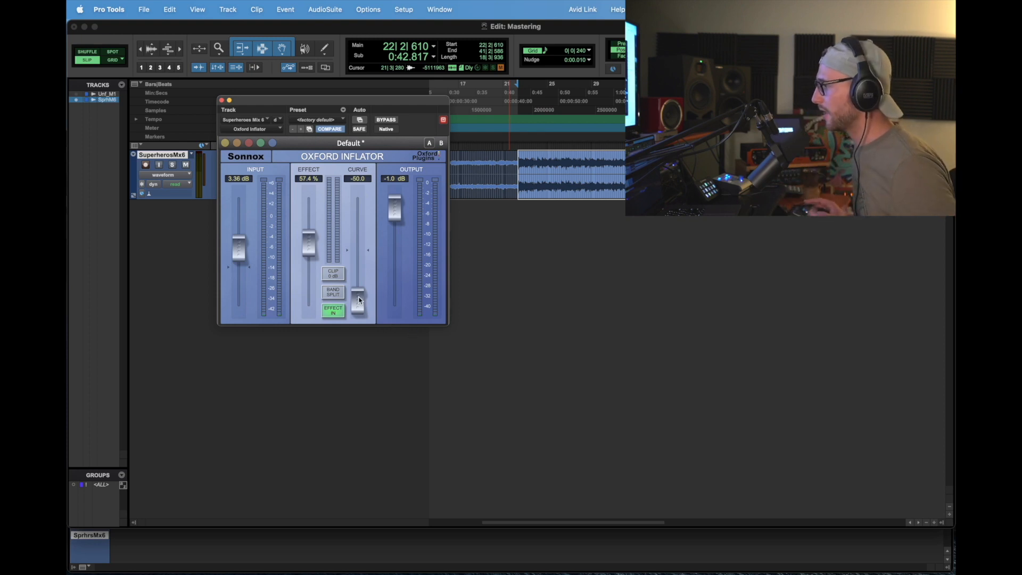
# Audition the selected section with the Curve raised to about 6.2, and return the Curve to 0
pyautogui.moveTo(362, 308); pyautogui.dragTo(360, 276)
pyautogui.press('space')
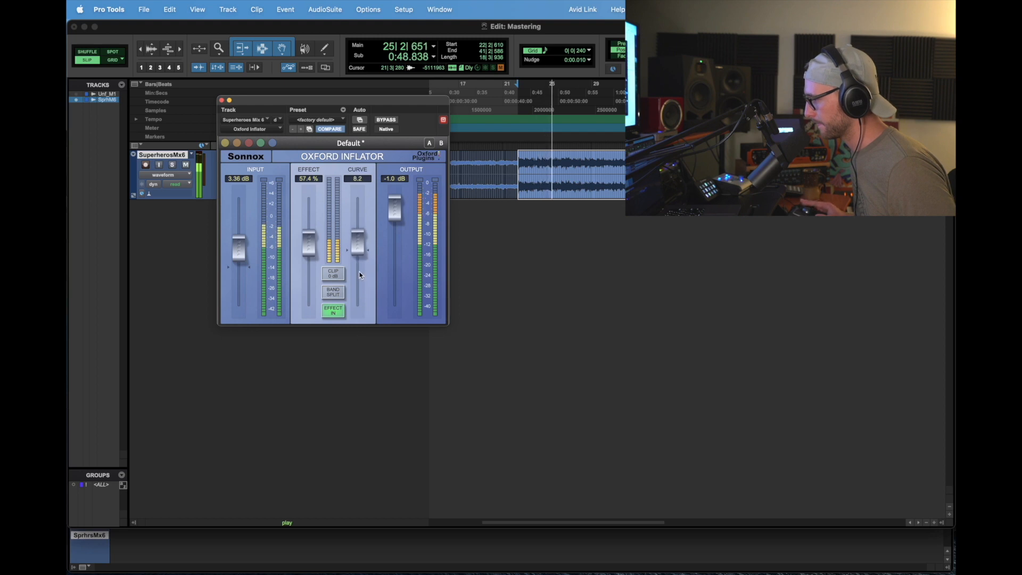
pyautogui.press('space')
pyautogui.keyDown('alt'); pyautogui.click(358, 251); pyautogui.keyUp('alt')
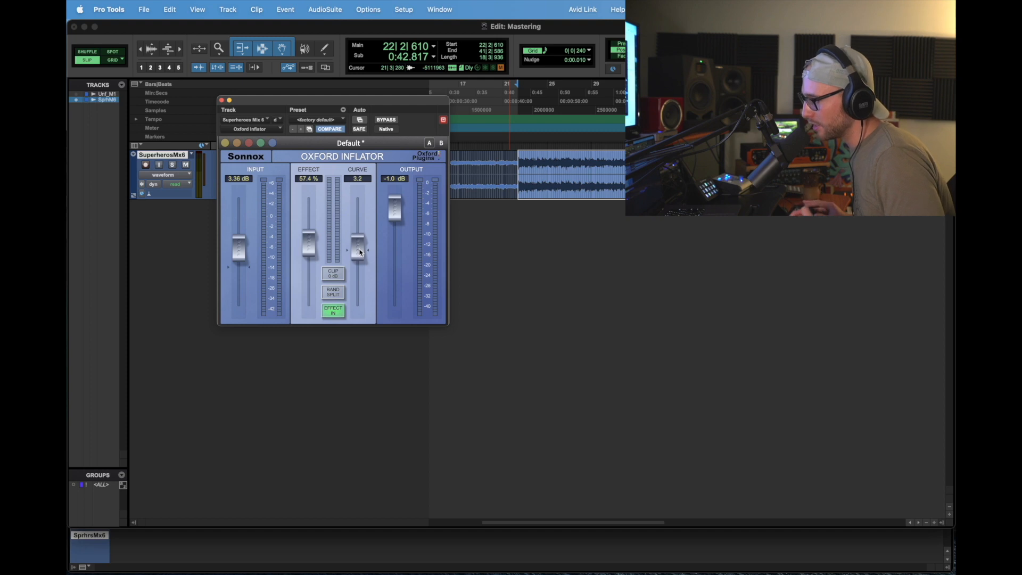
pyautogui.moveTo(357, 255)
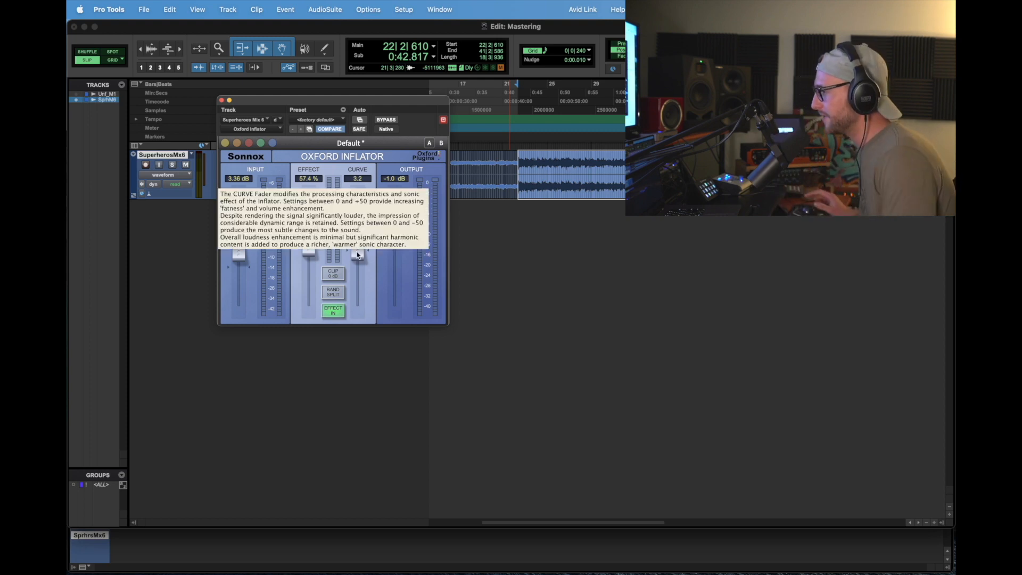
pyautogui.moveTo(358, 255); pyautogui.dragTo(361, 256)
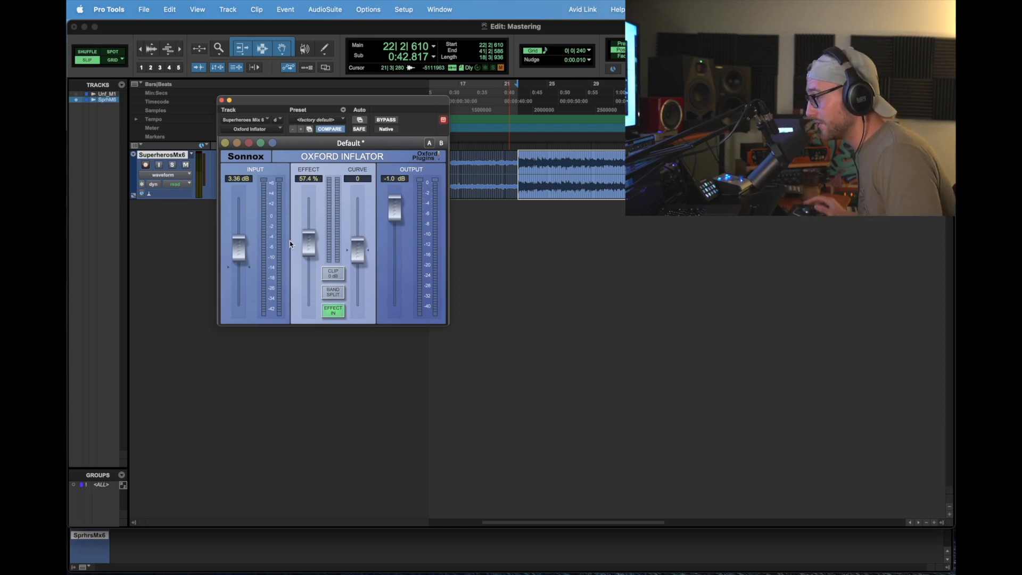
# Lower the Inflator's Effect amount to about 41.5 %, shift the plug-in window clear of its old spot, and audition the selected section
pyautogui.moveTo(308, 242); pyautogui.dragTo(309, 265)
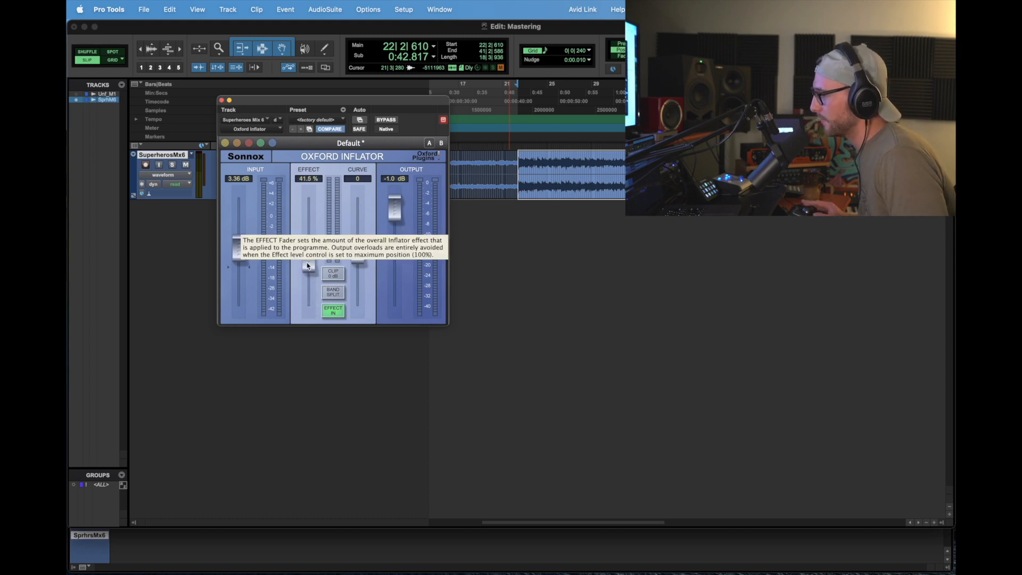
pyautogui.moveTo(417, 99); pyautogui.dragTo(456, 136)
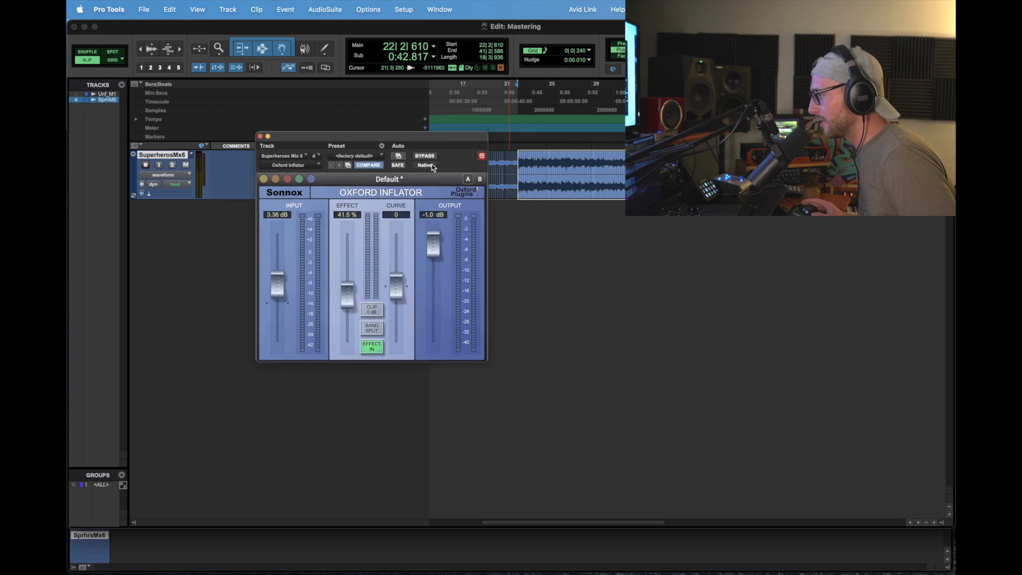
pyautogui.press('space')
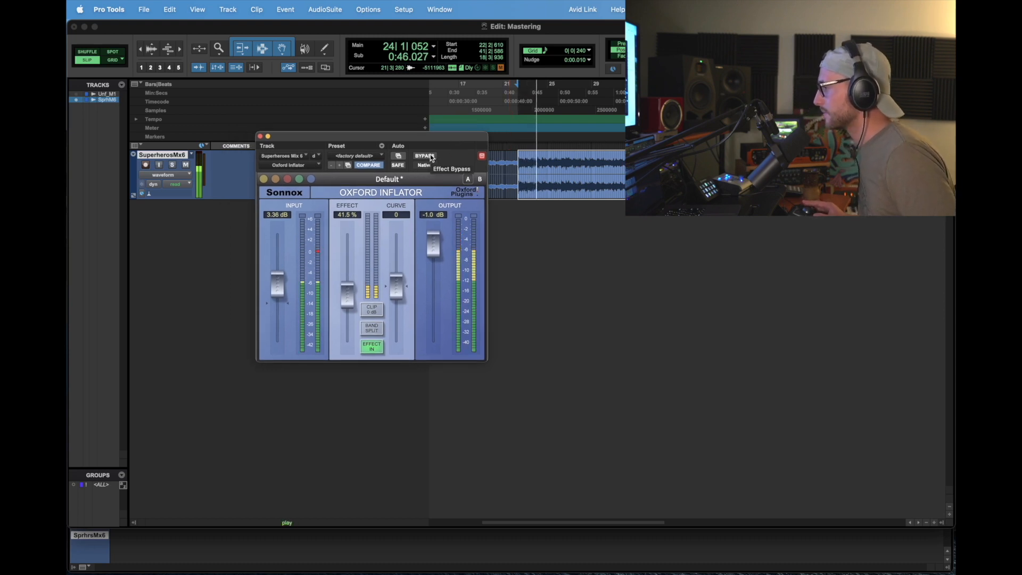
pyautogui.press('space')
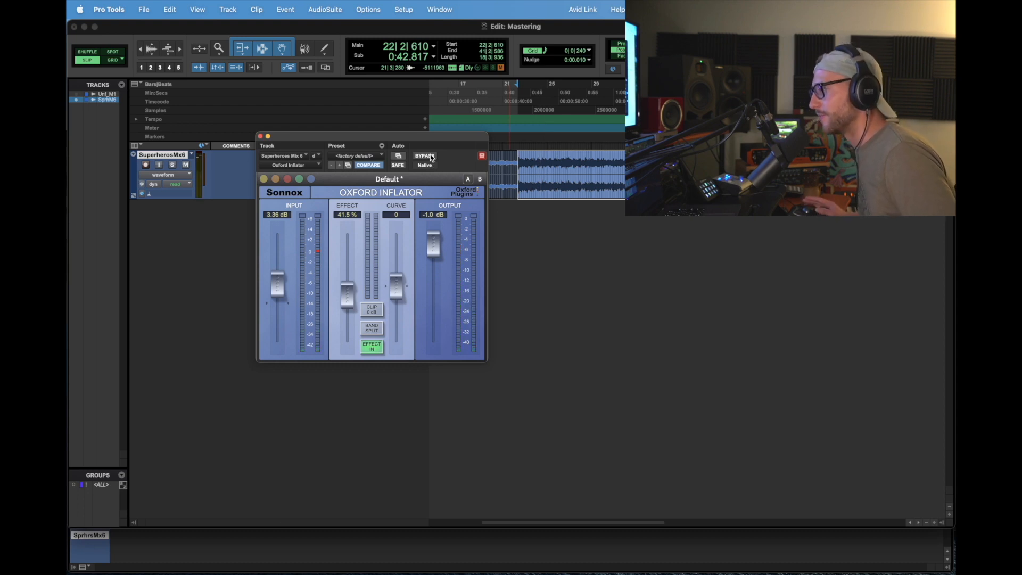
# Play the selected section with the Inflator bypassed and re-engage it to compare the sound at the reduced Effect amount
pyautogui.click(425, 156)
pyautogui.press('space')
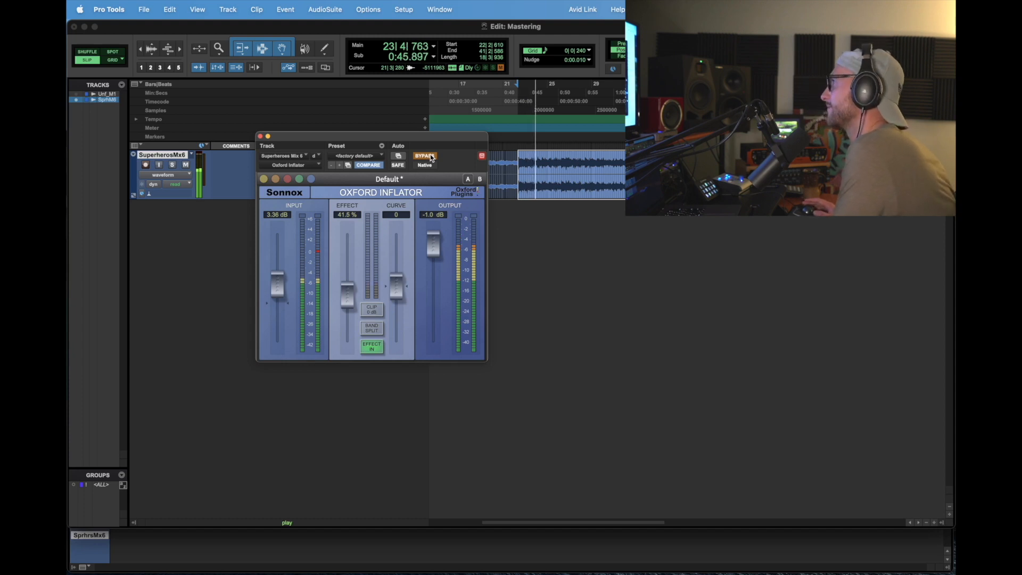
pyautogui.click(431, 157)
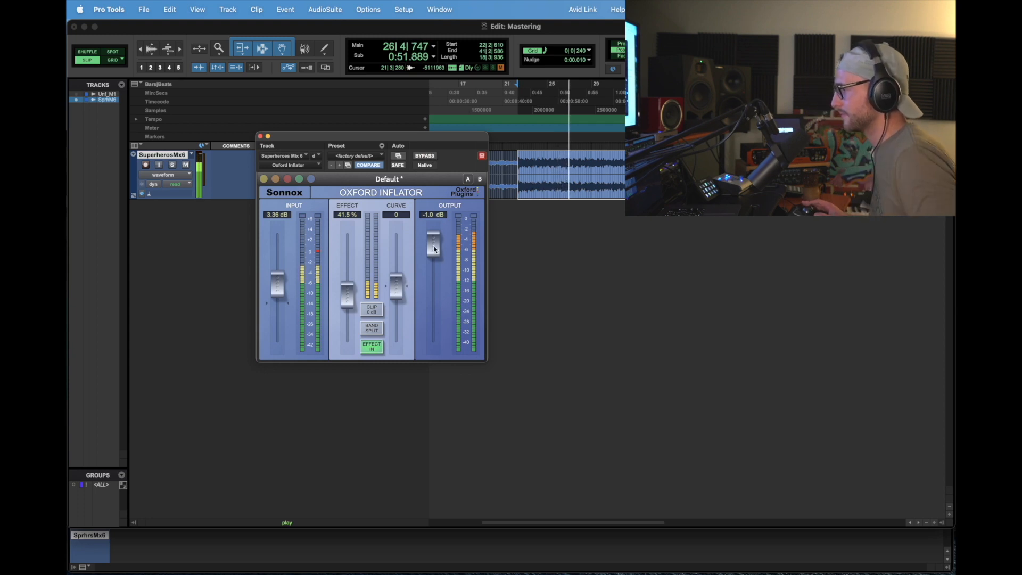
# Reduce the Inflator's Input to about 1.89 dB and replay the selected section, toggling the bypass to compare levels
pyautogui.moveTo(278, 286); pyautogui.dragTo(278, 291)
pyautogui.press('space')
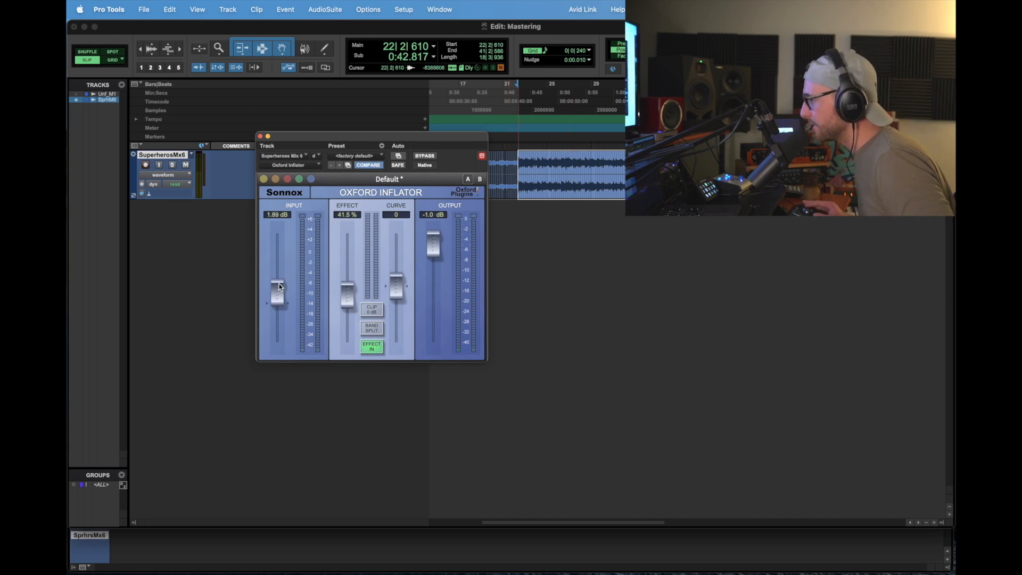
pyautogui.press('space')
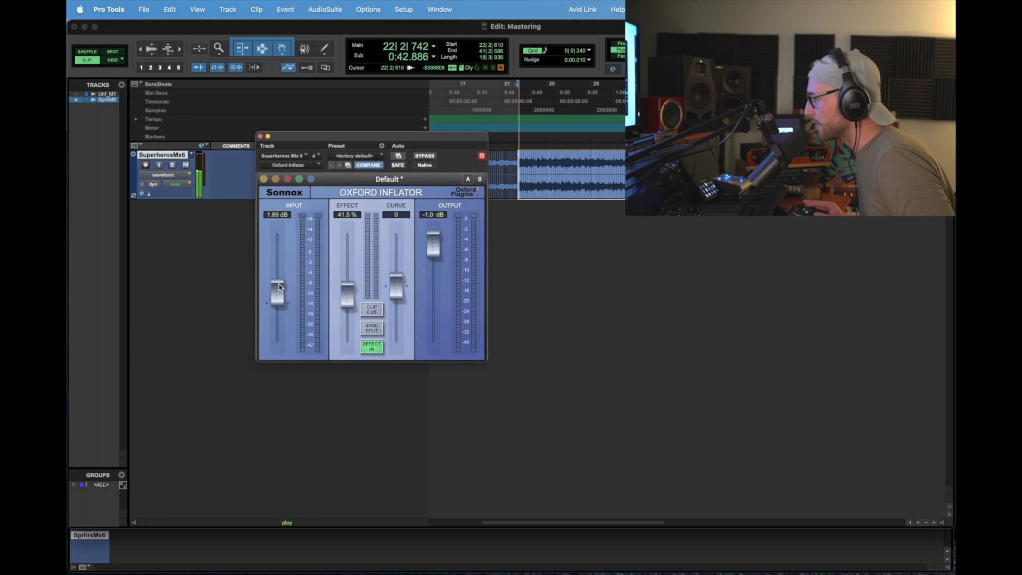
pyautogui.click(429, 159)
pyautogui.click(428, 159)
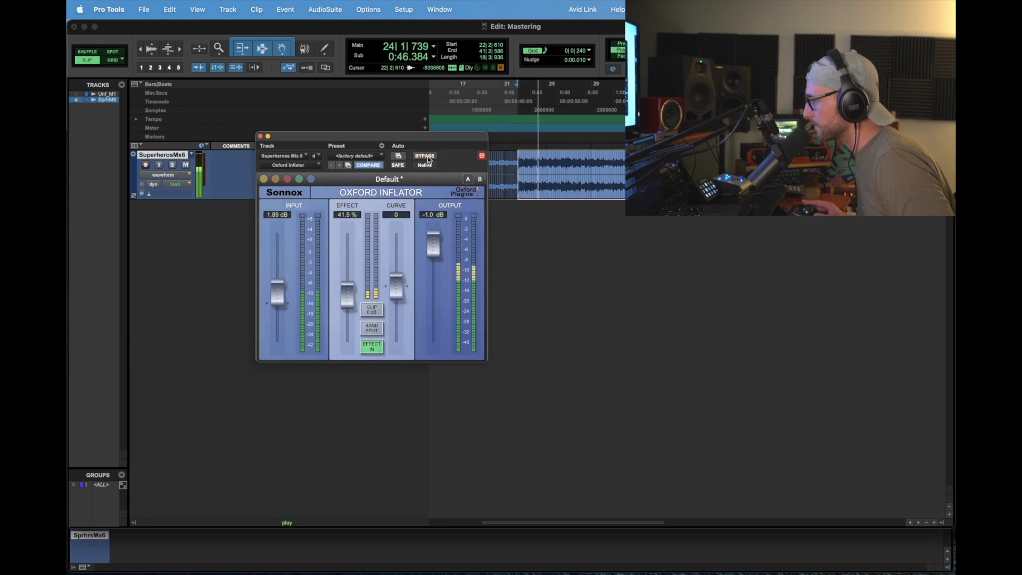
pyautogui.press('space')
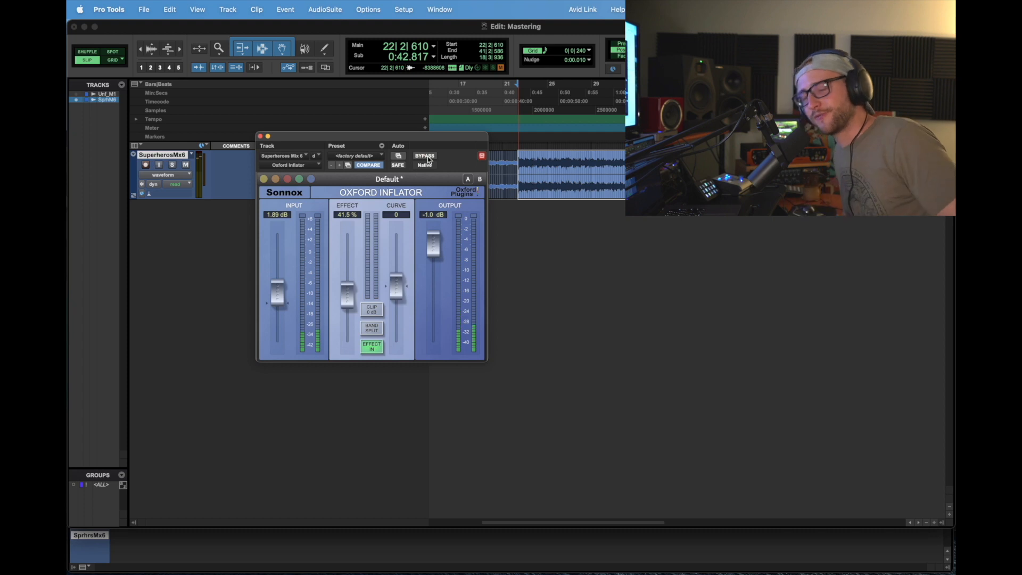